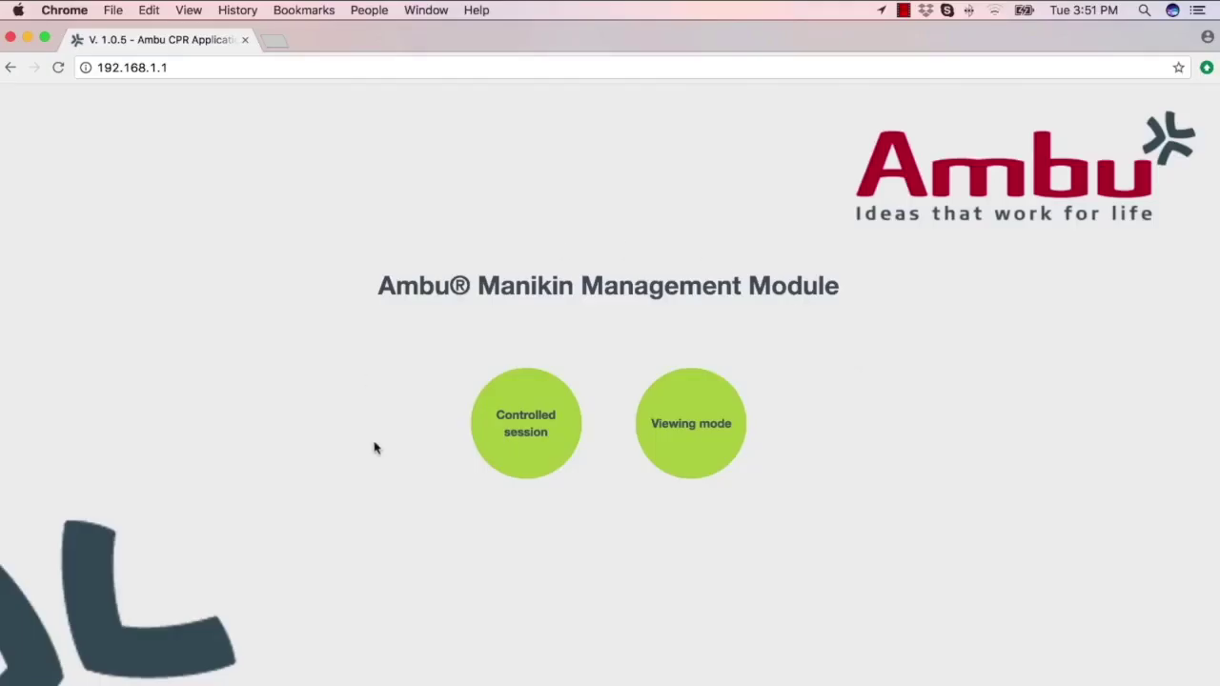
- Open a controlled session and set its algorithm to AHA 2015 and its duration to 2 minutes
click(515, 437)
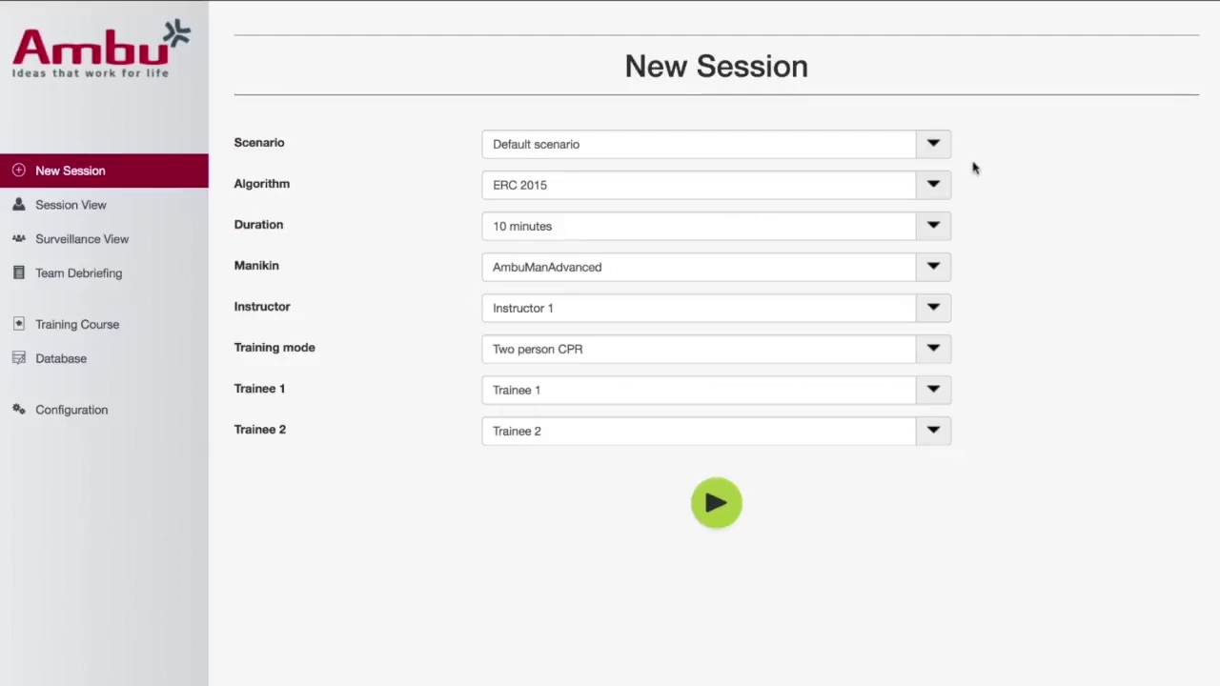
click(936, 184)
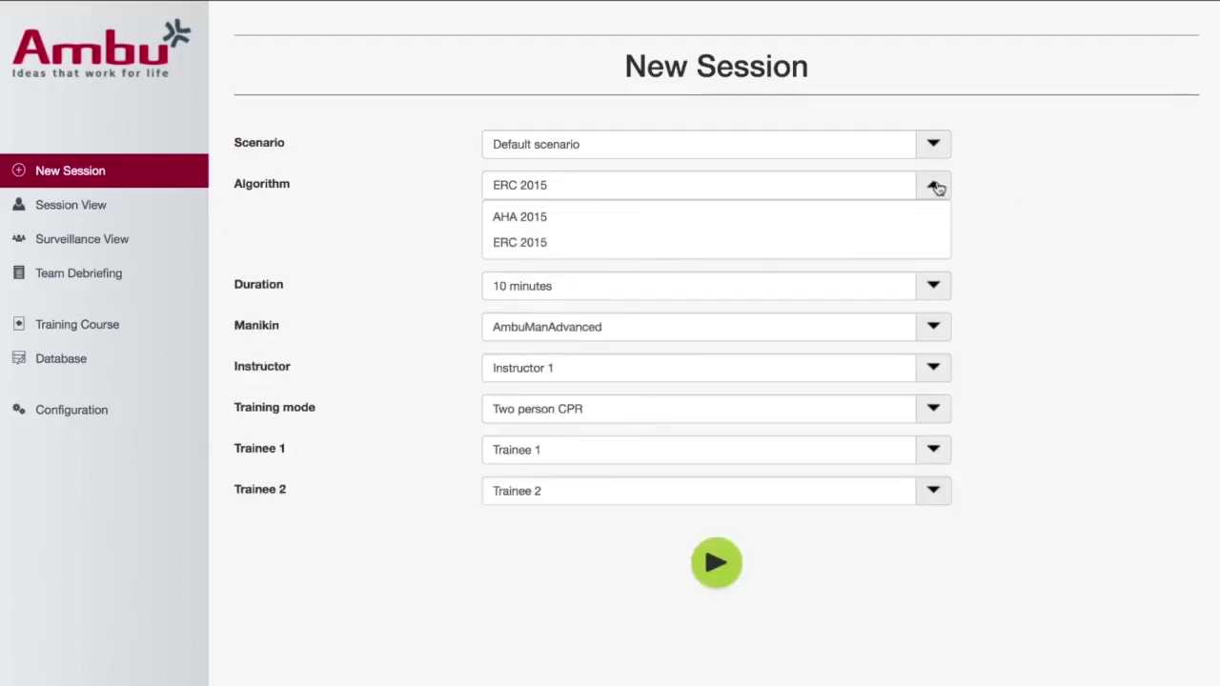
click(900, 217)
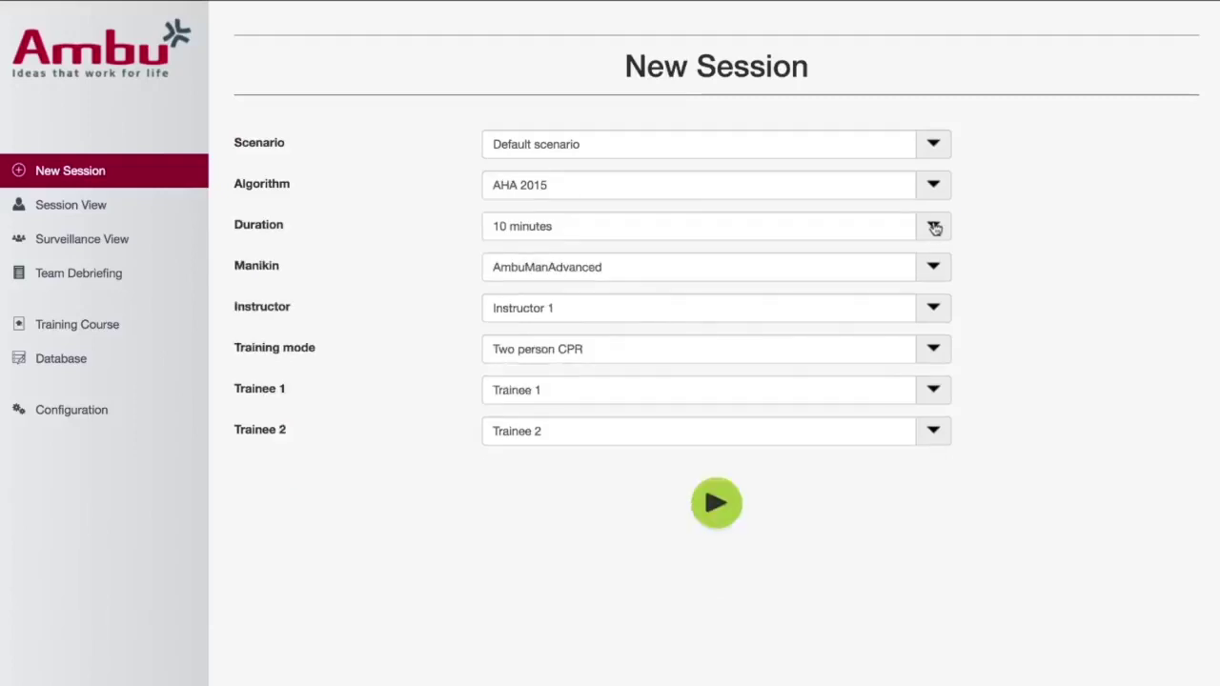
click(935, 228)
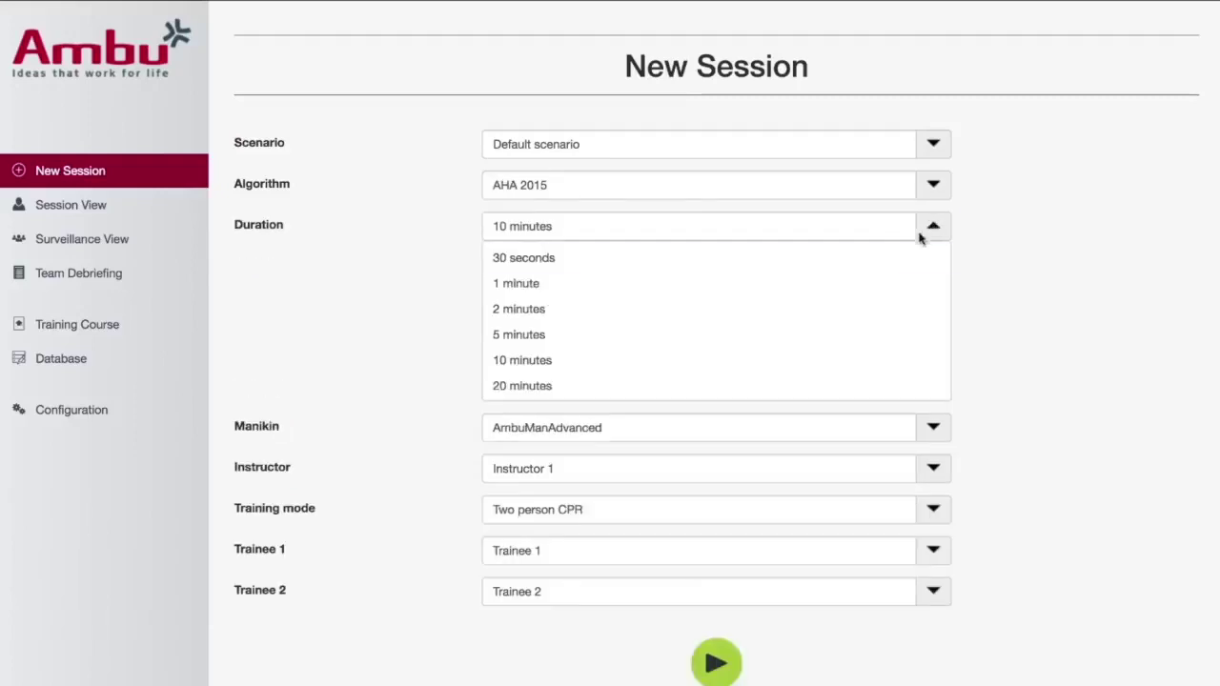
click(900, 311)
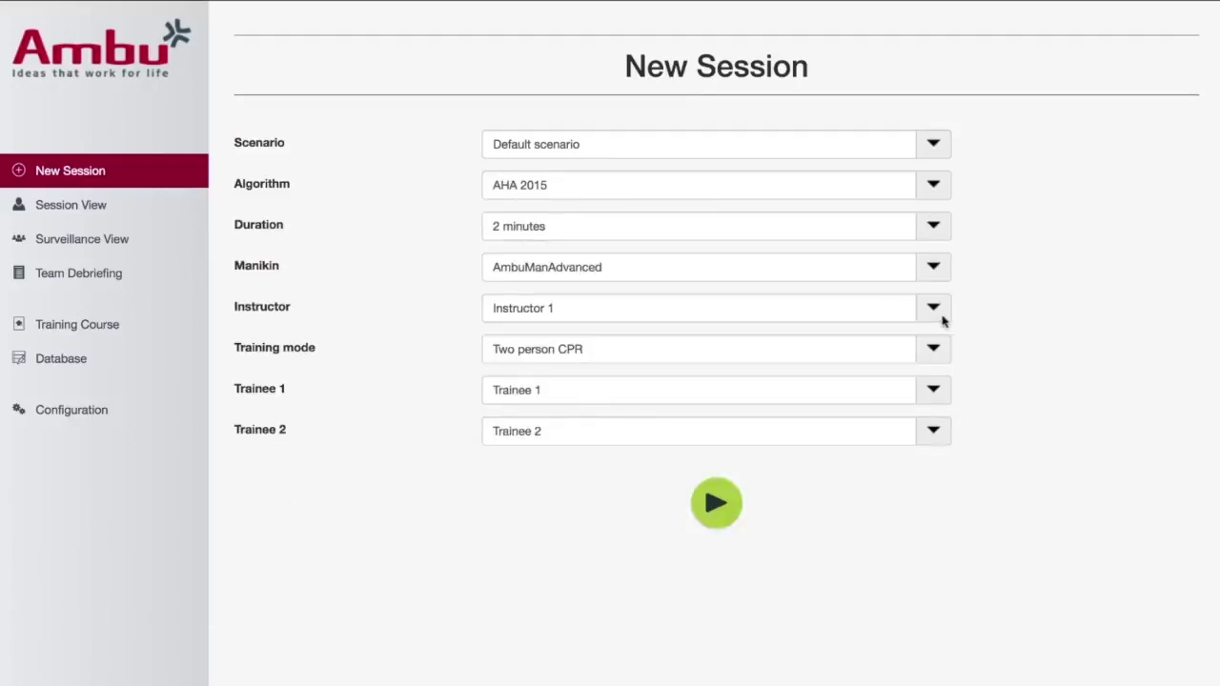
- Set the training mode to Compression only and create the session with the chosen settings
click(937, 351)
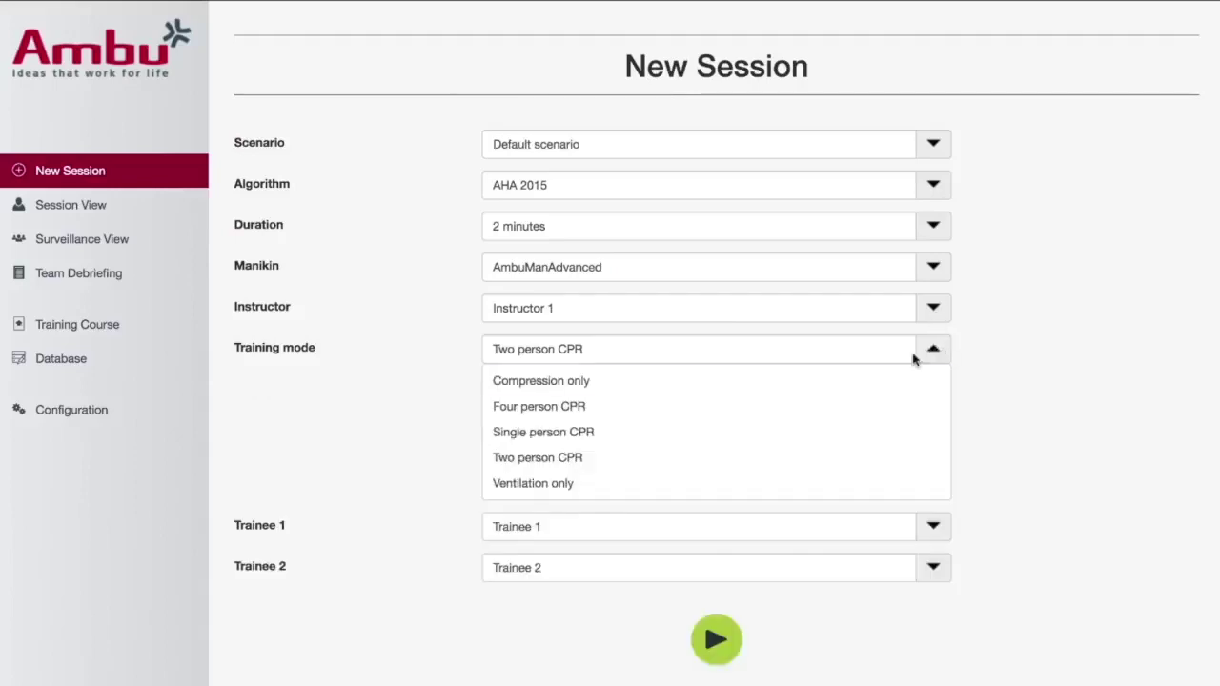
click(867, 382)
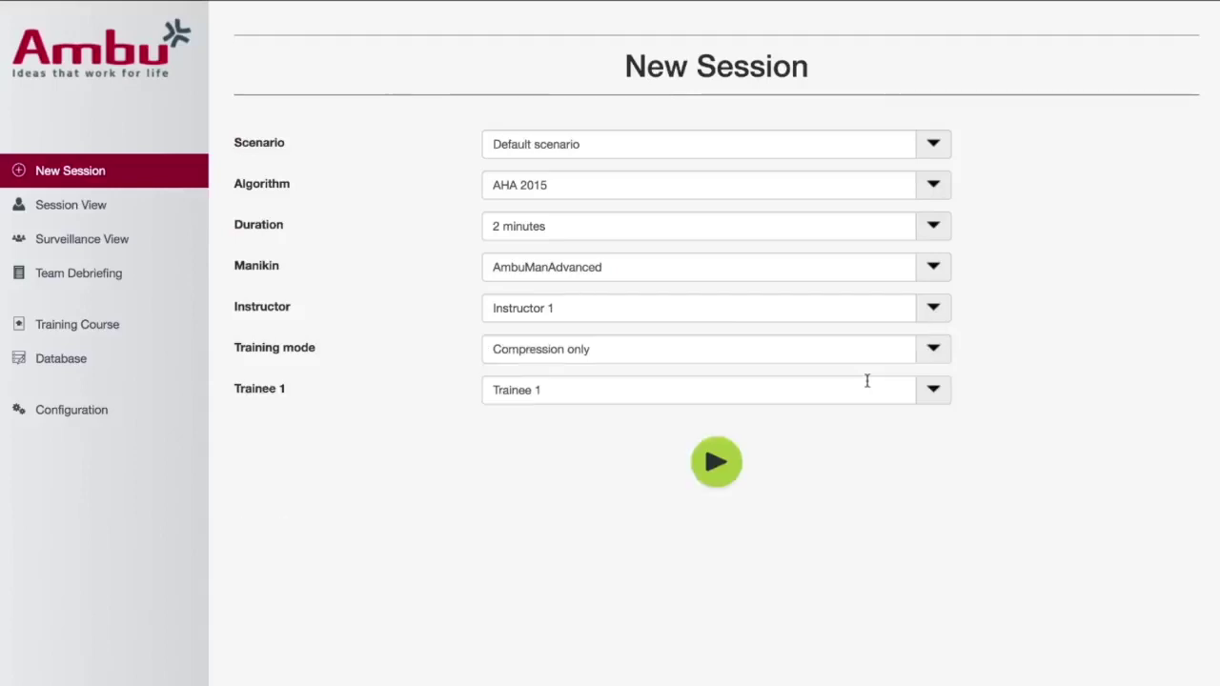
click(721, 465)
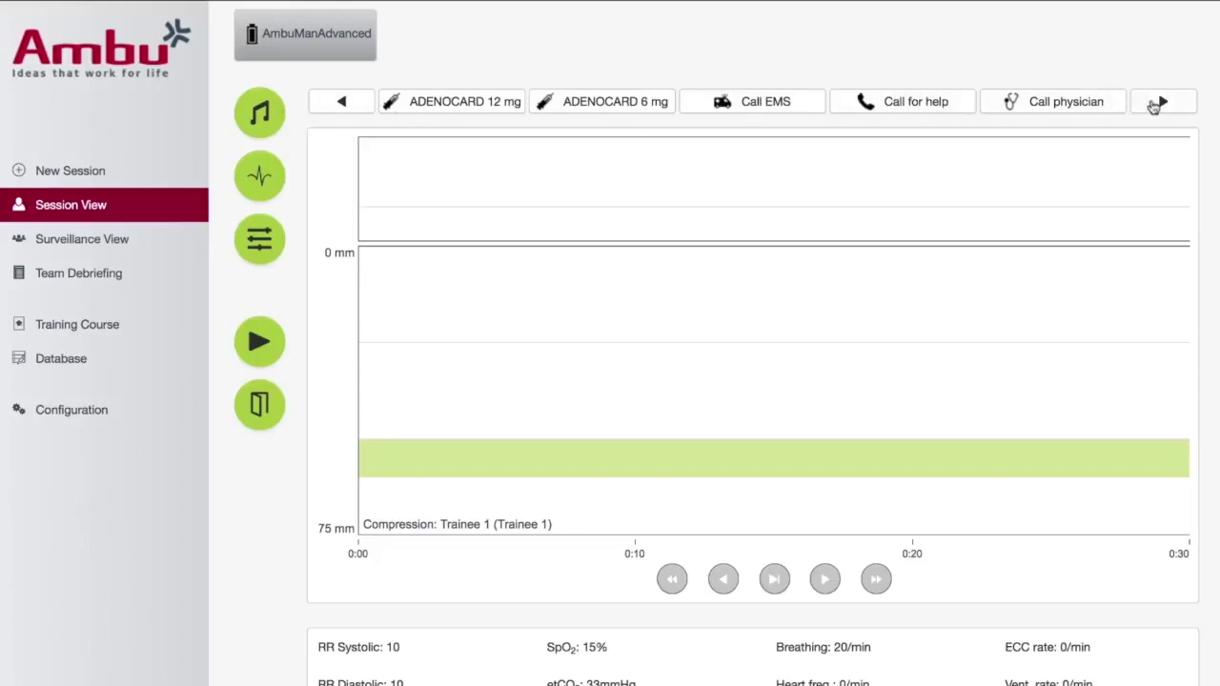
- Browse the intervention markers above the compression graph through to Safety and return to the first ones
click(1163, 102)
click(1163, 102)
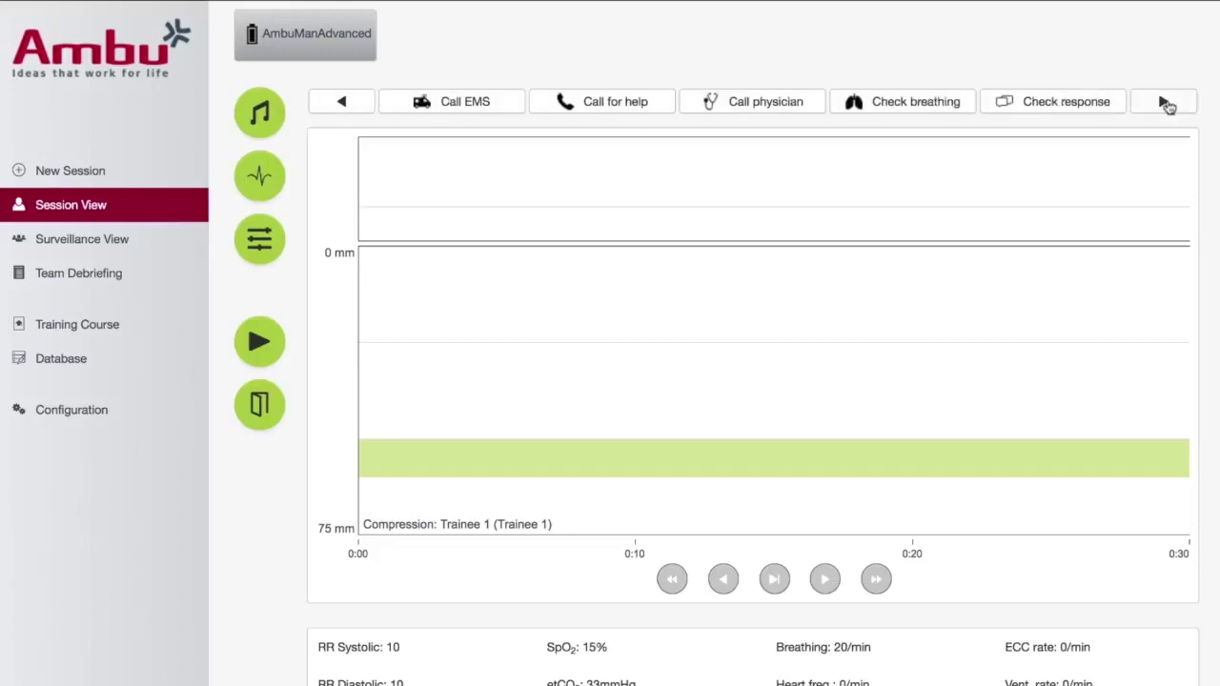
click(1165, 103)
click(1165, 103)
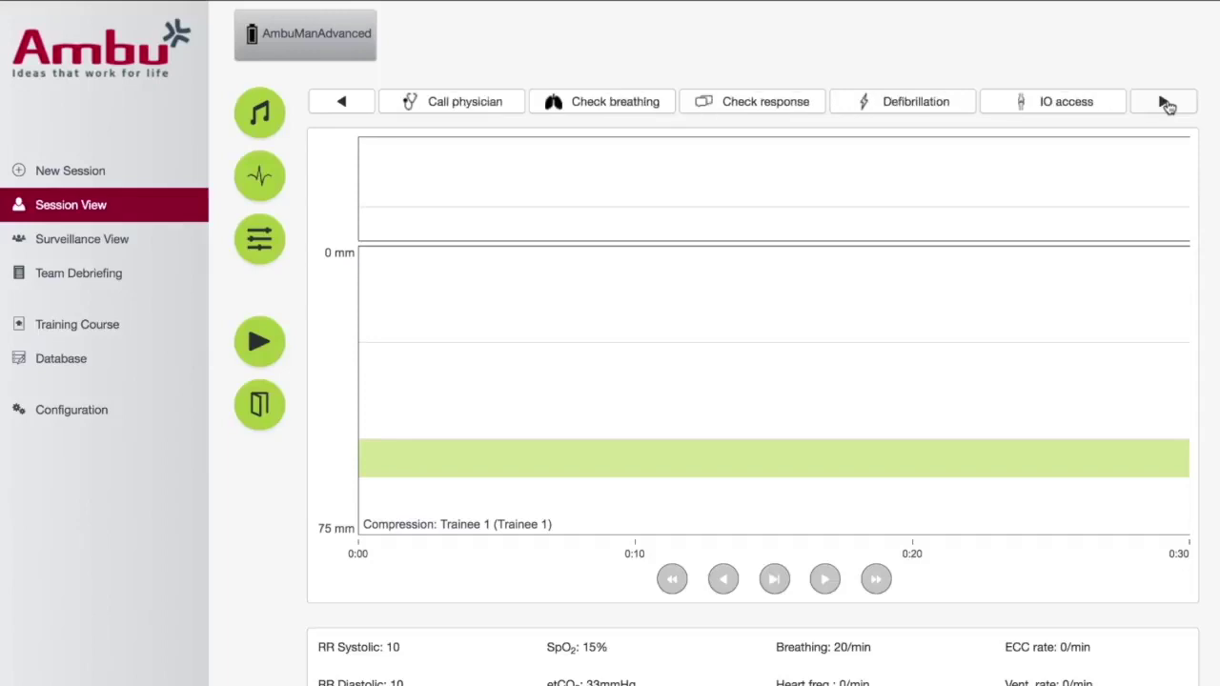
click(1165, 103)
click(1165, 103)
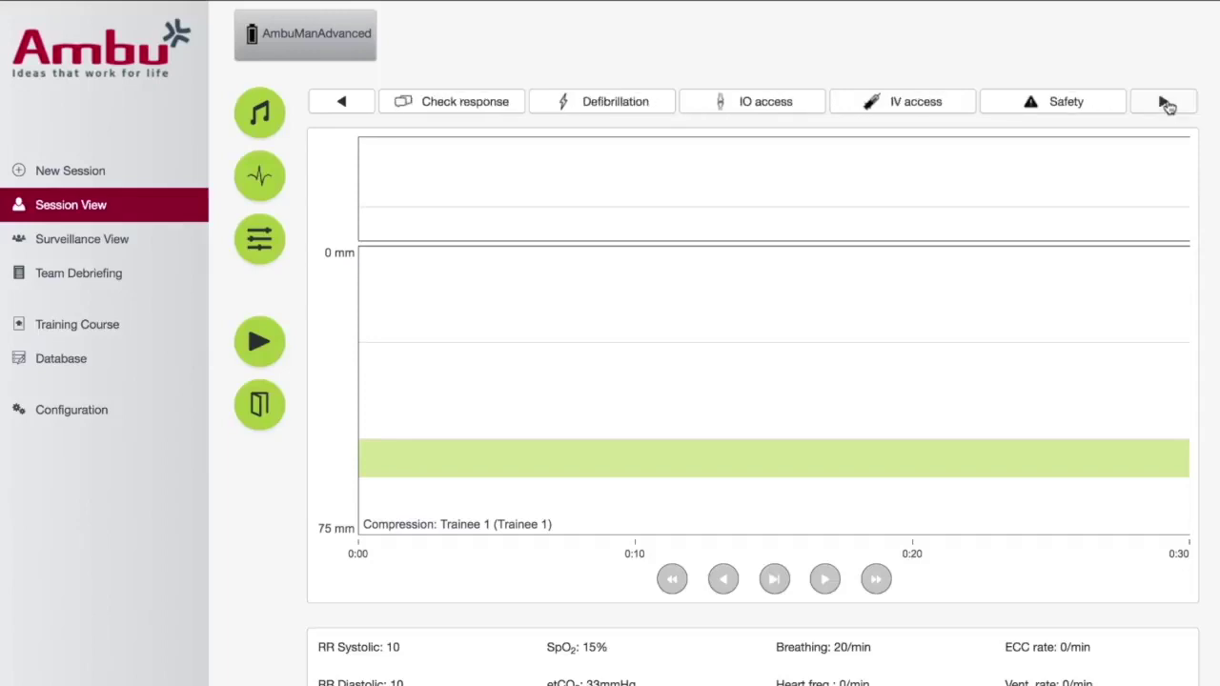
click(339, 101)
click(339, 102)
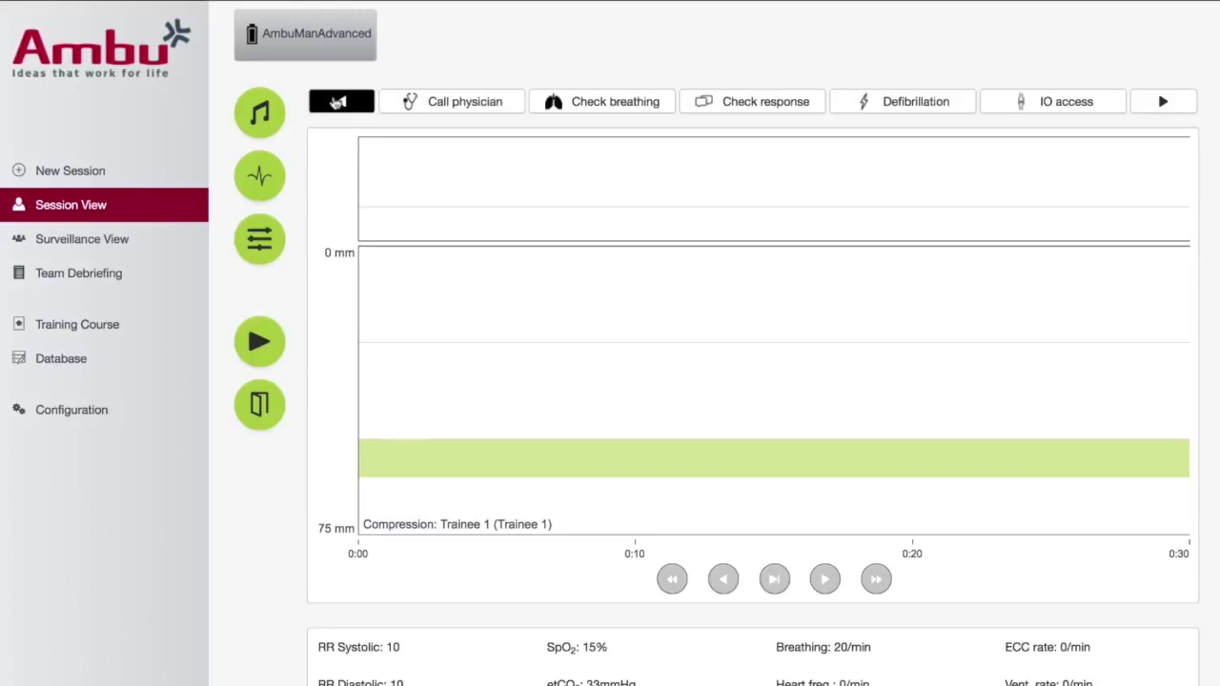
click(339, 101)
click(339, 101)
click(338, 102)
click(338, 102)
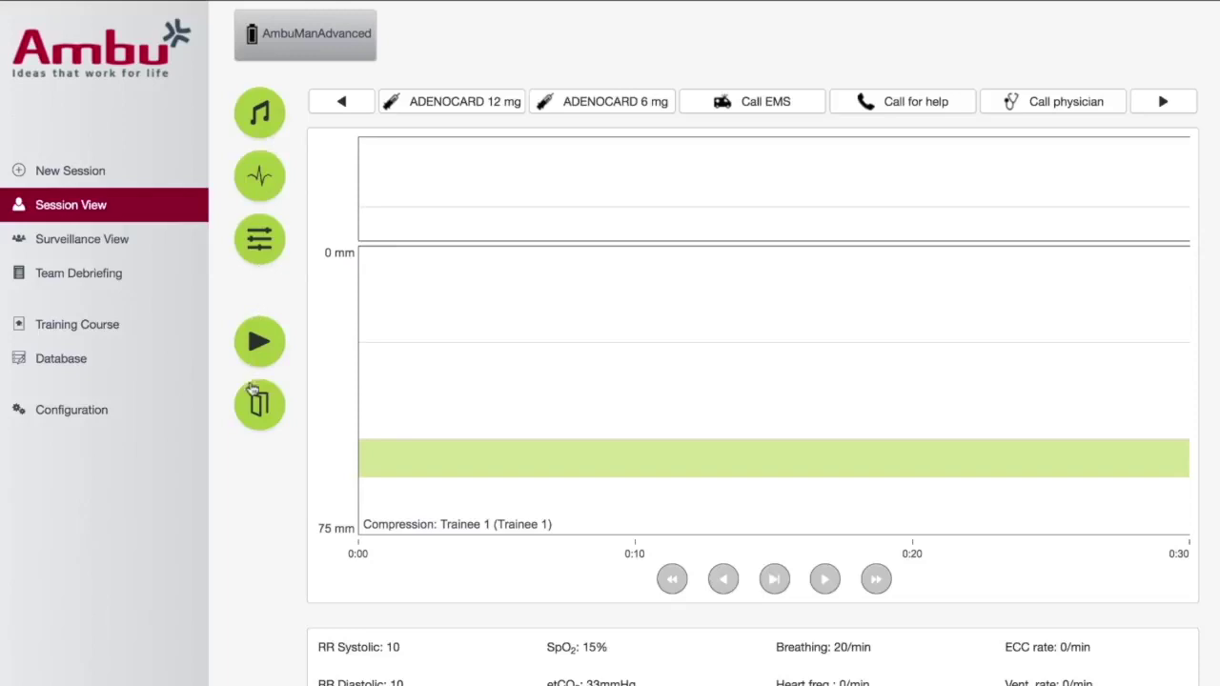
- Review the manikin's available sounds and try raising and lowering the sound volume
click(264, 126)
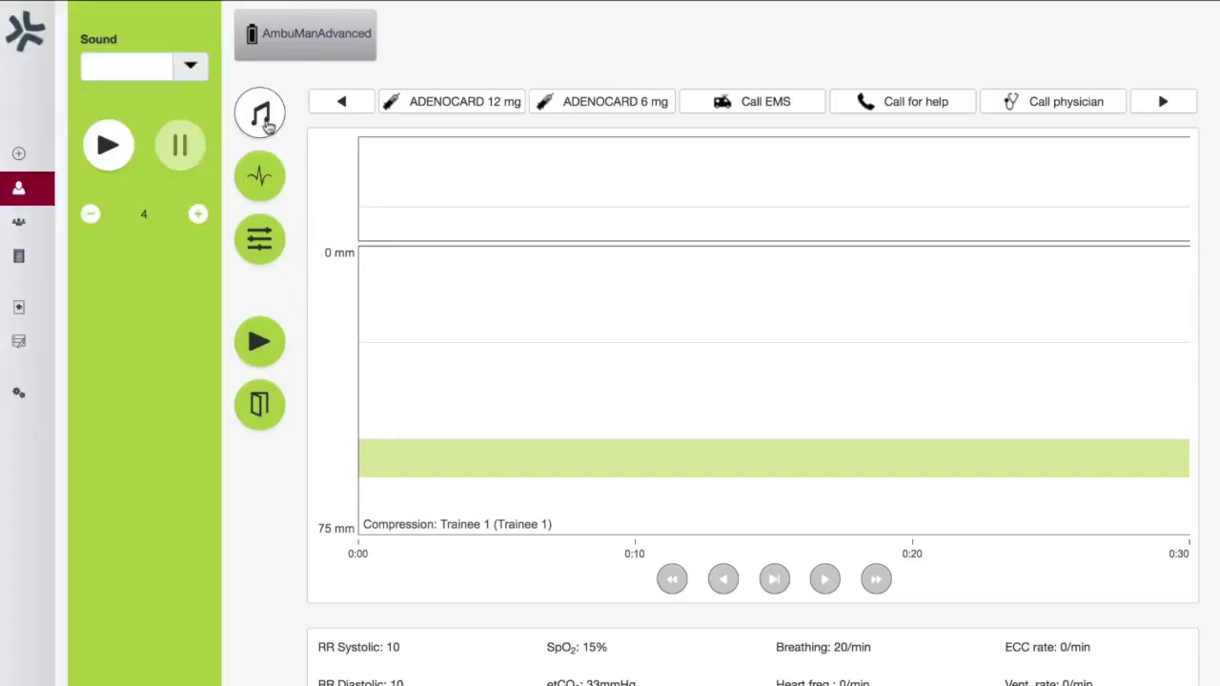
click(189, 65)
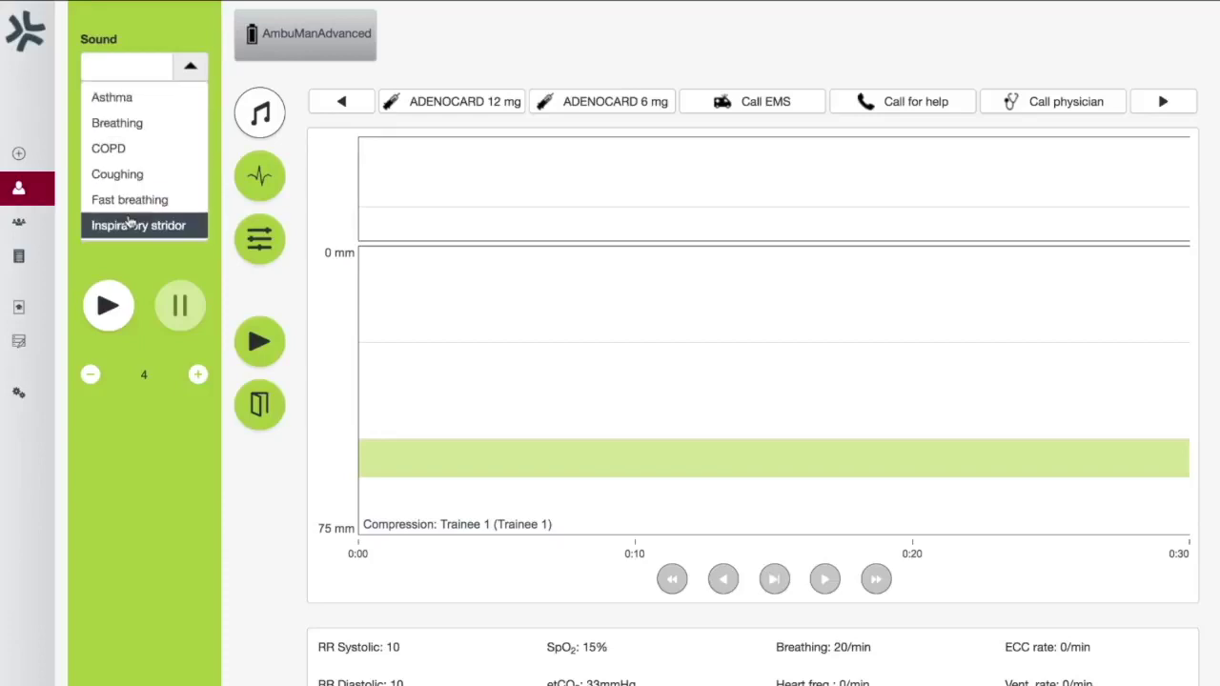
click(187, 73)
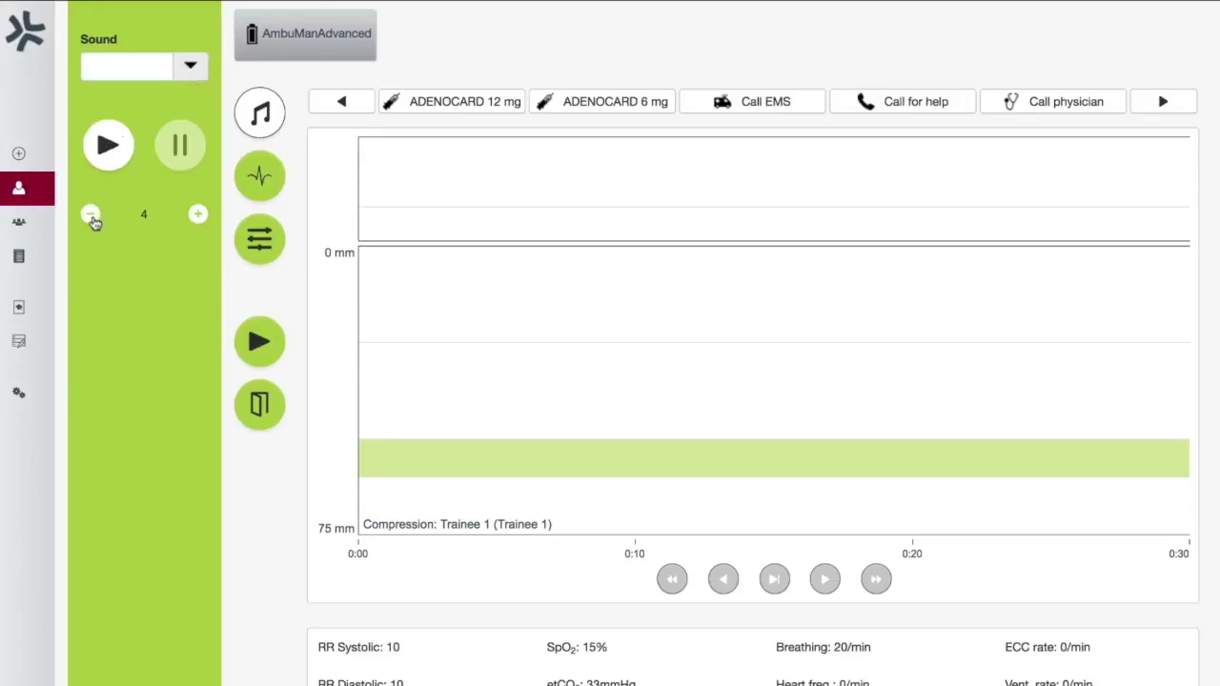
click(198, 215)
click(90, 216)
click(258, 116)
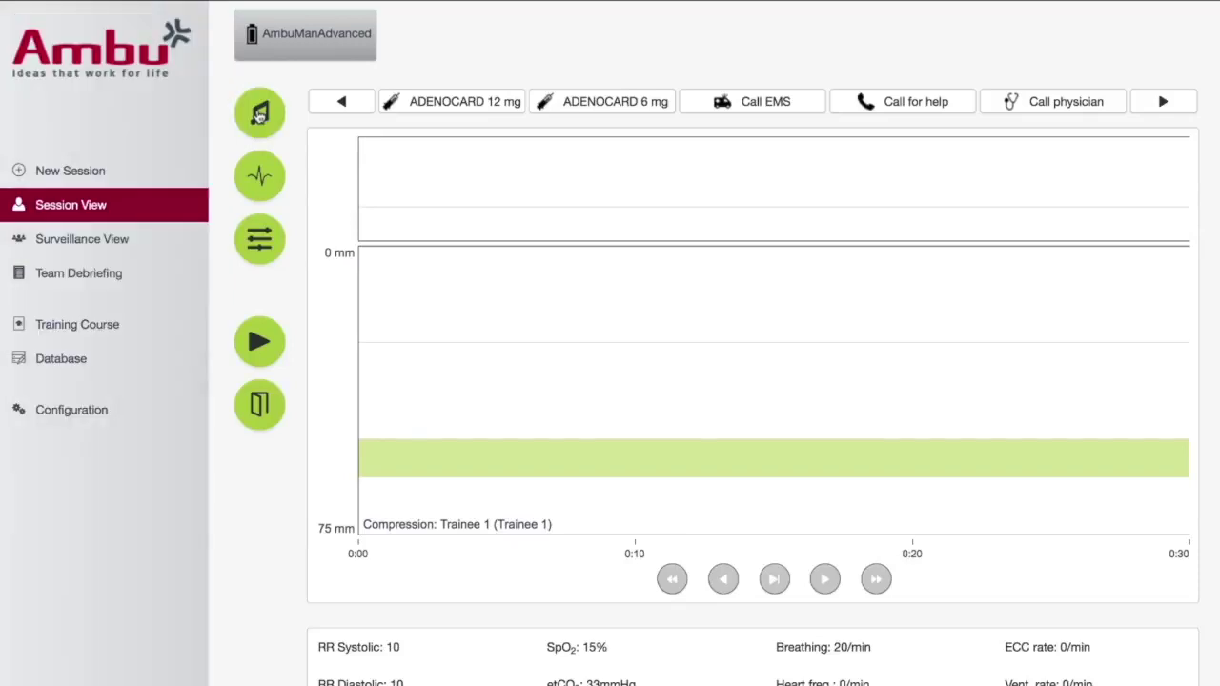
- Choose VF coarse as the active heart rhythm and apply it to the manikin
click(260, 177)
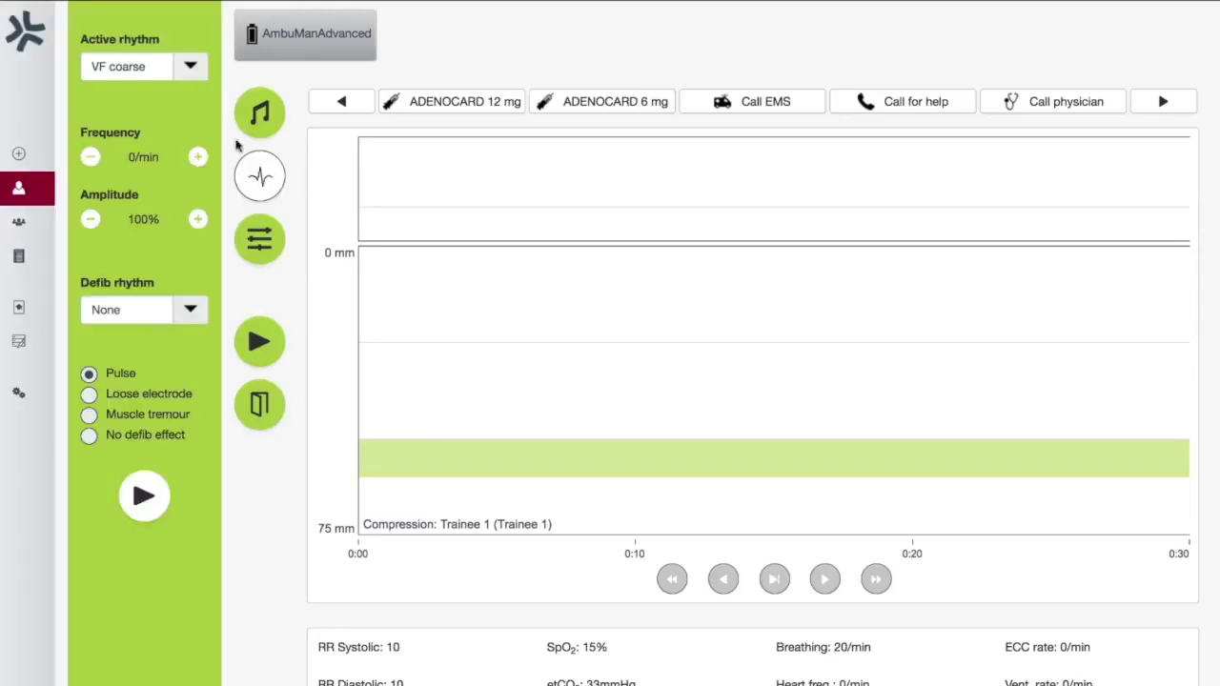
click(192, 74)
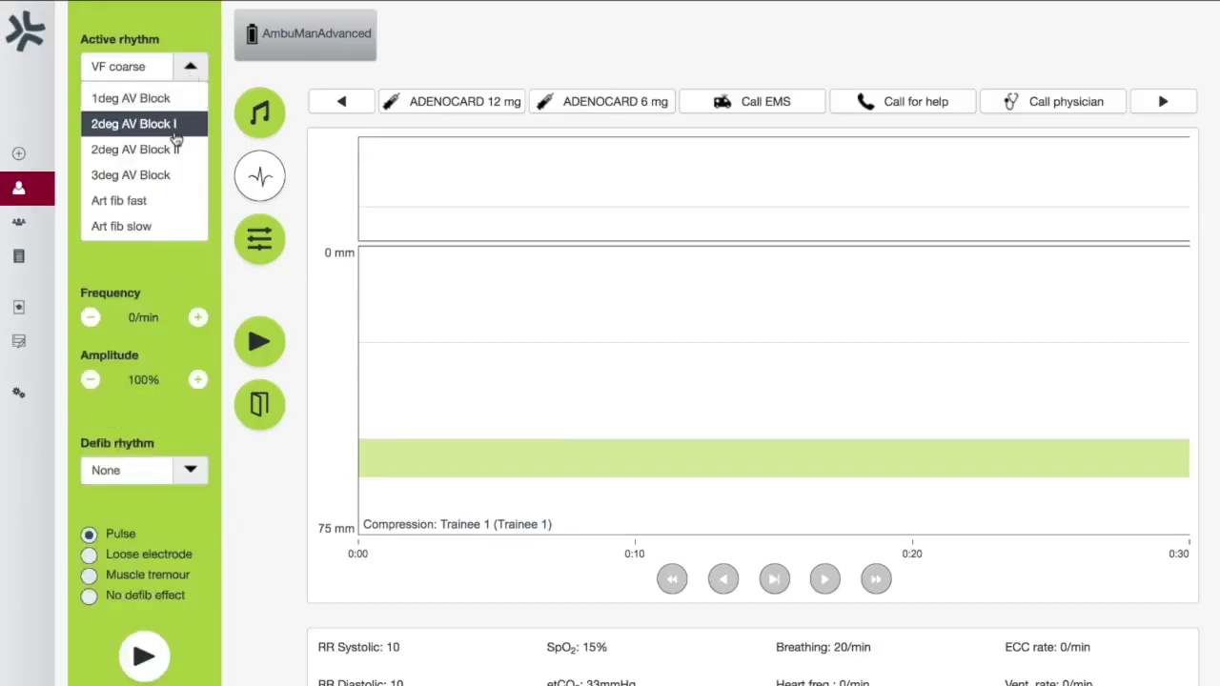
scroll(176, 141, down, 5)
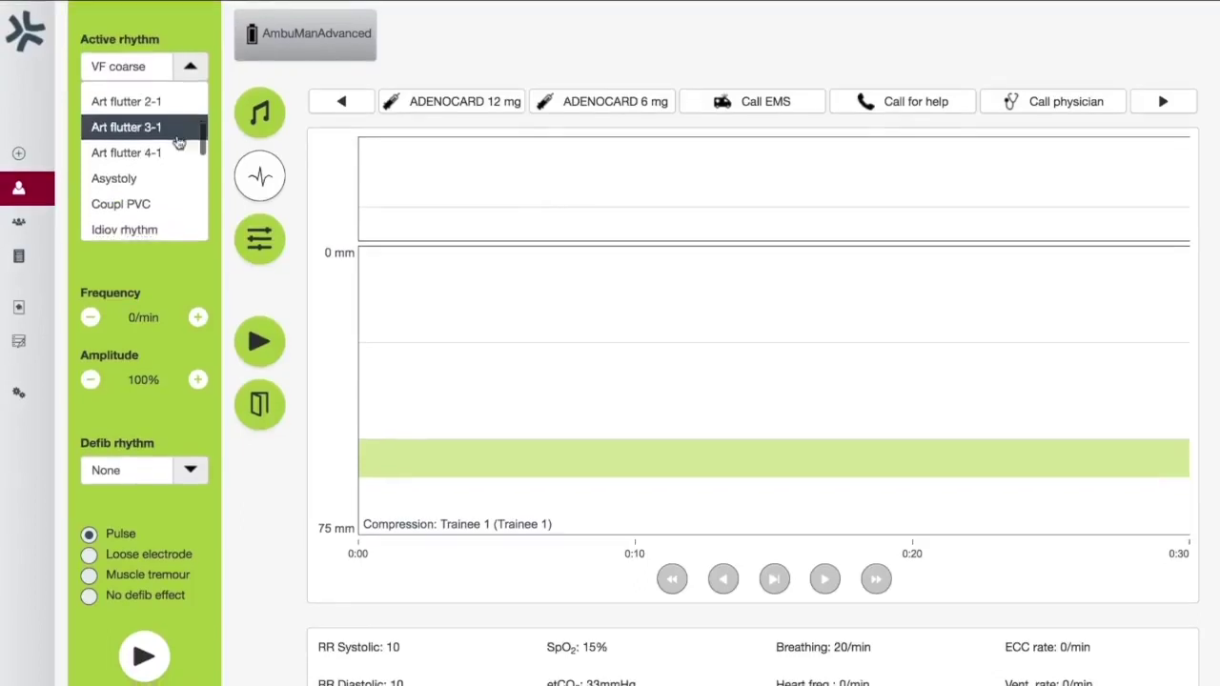
scroll(178, 143, down, 8)
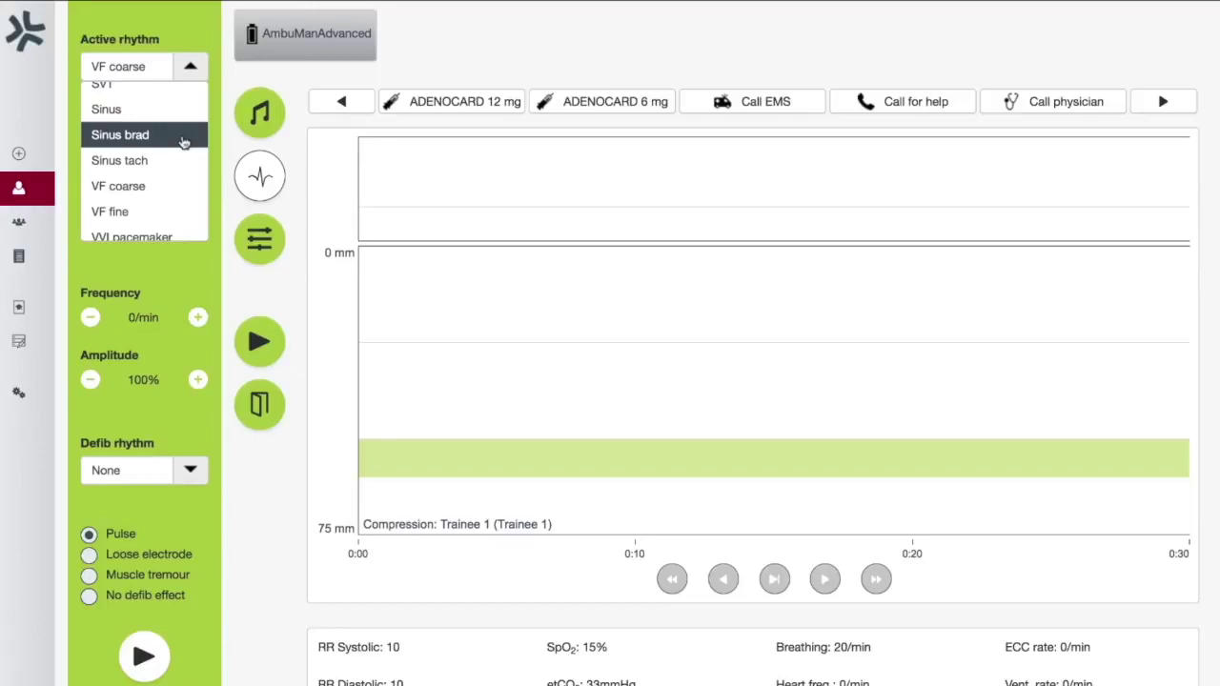
click(143, 189)
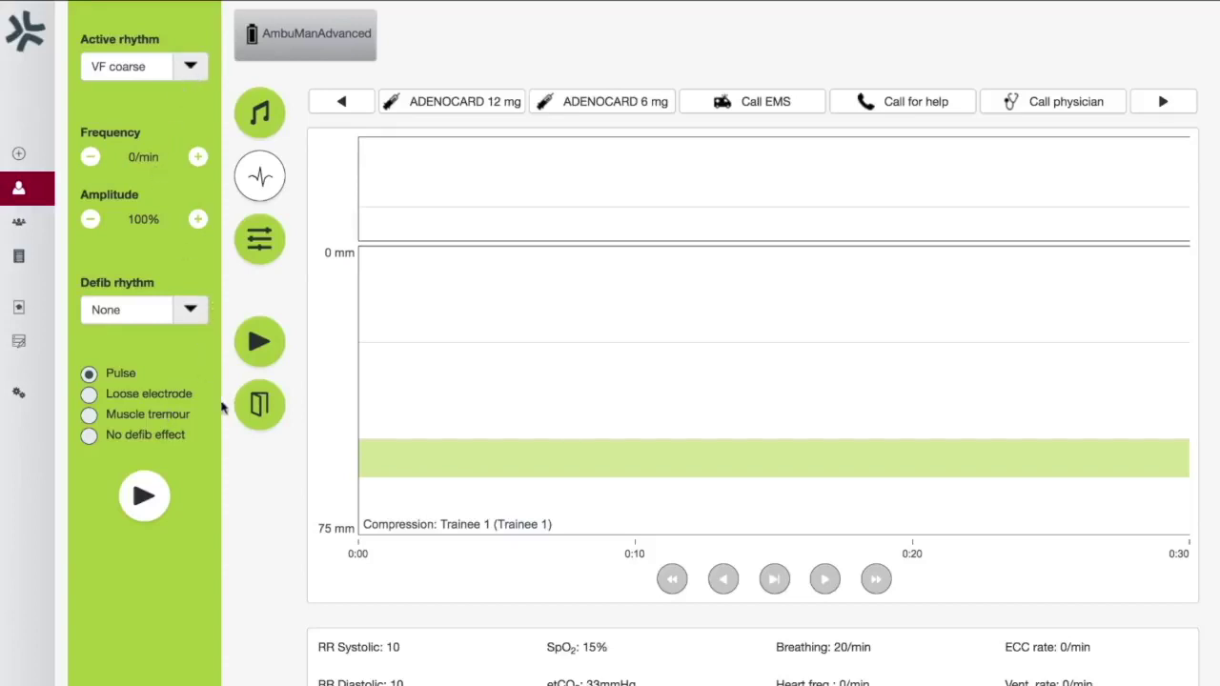
click(145, 498)
- Look through the defib rhythm choices, select None, and close the heart rhythm settings
click(195, 314)
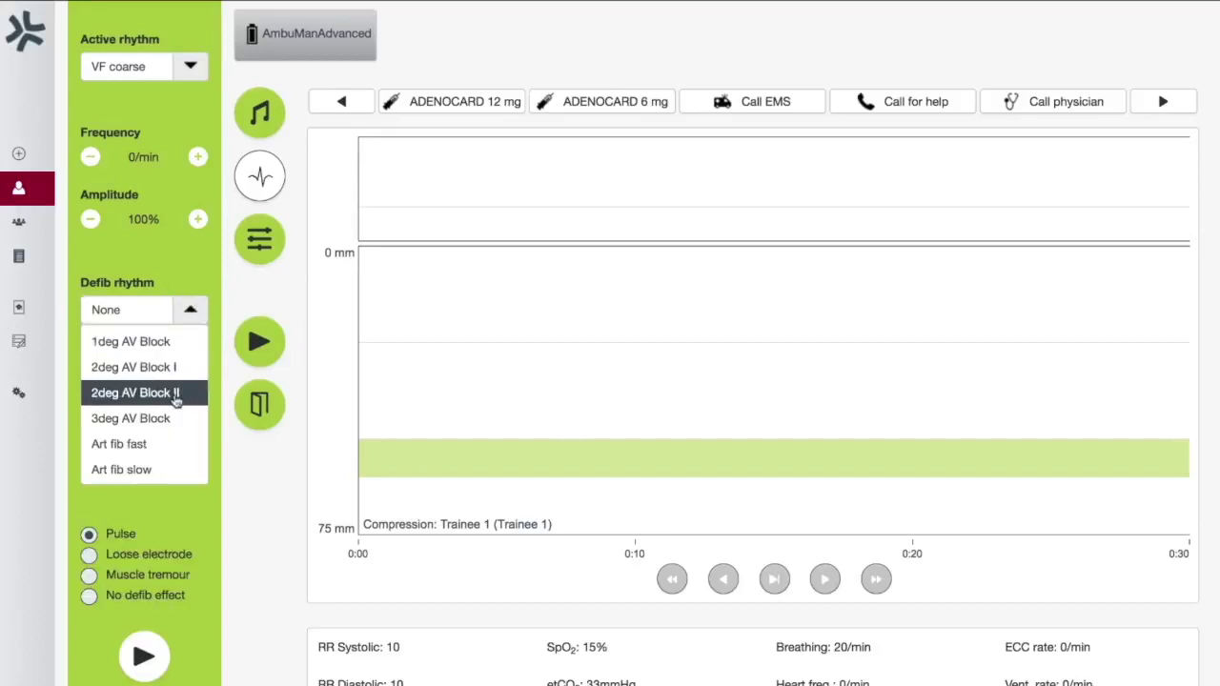
scroll(177, 401, down, 3)
scroll(176, 402, down, 10)
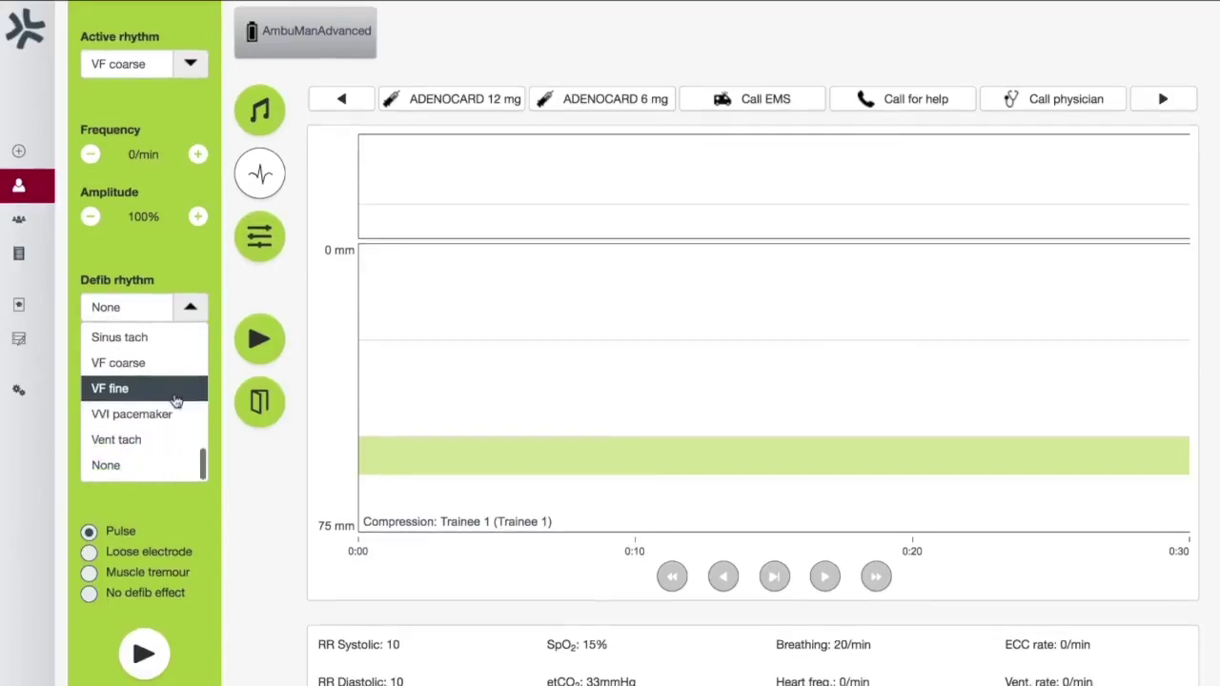
scroll(176, 401, down, 1)
click(146, 469)
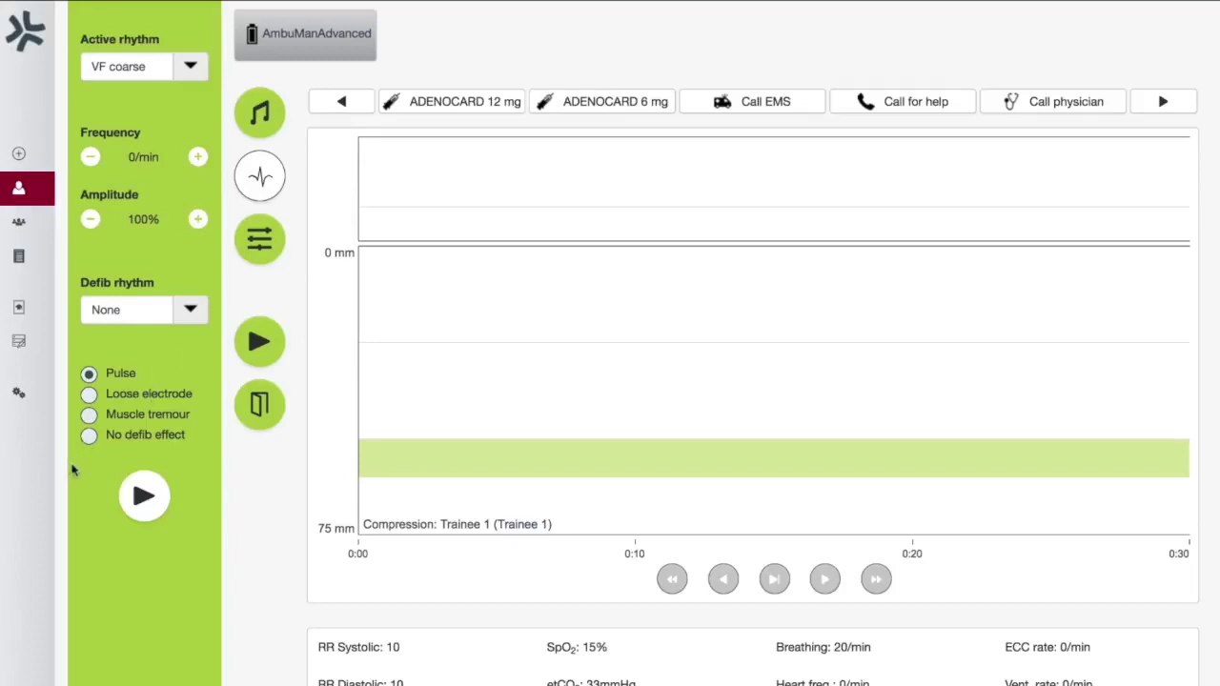
click(267, 185)
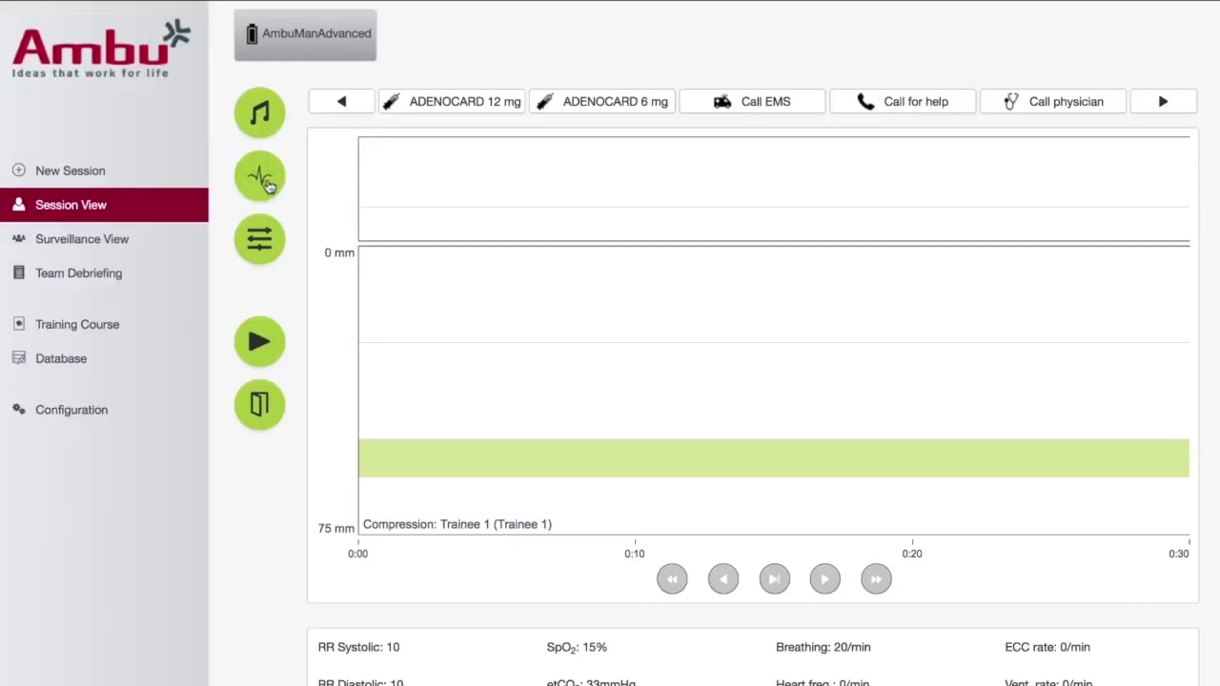
click(268, 185)
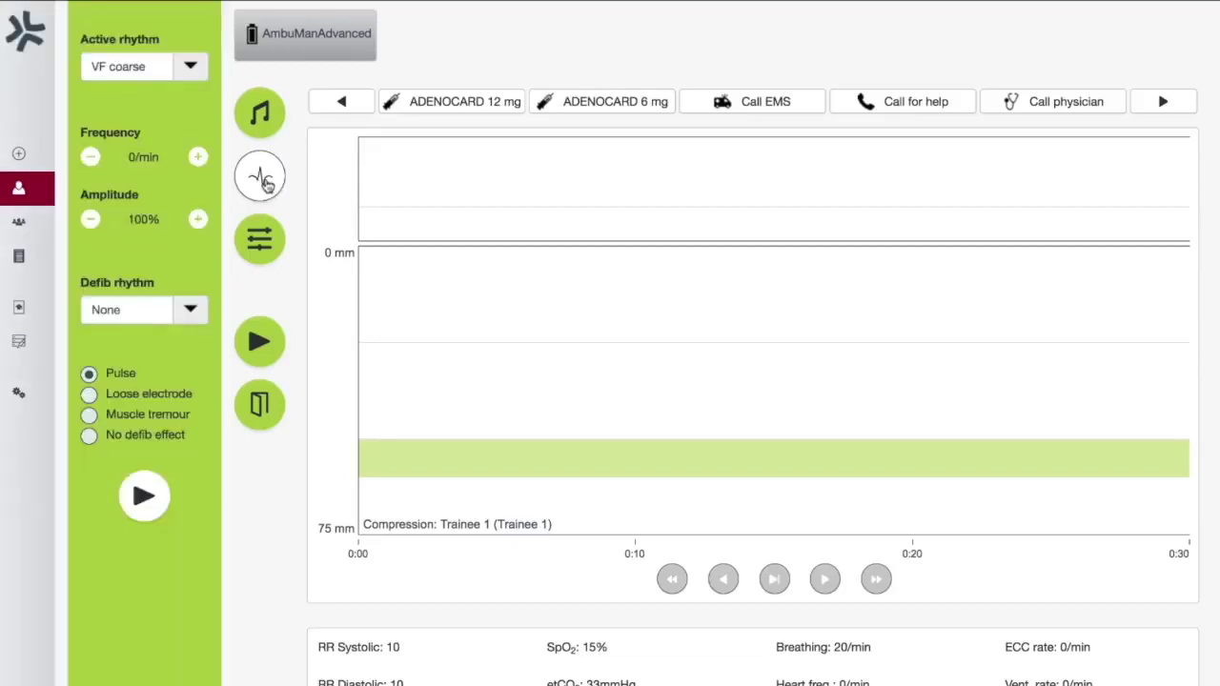
click(268, 185)
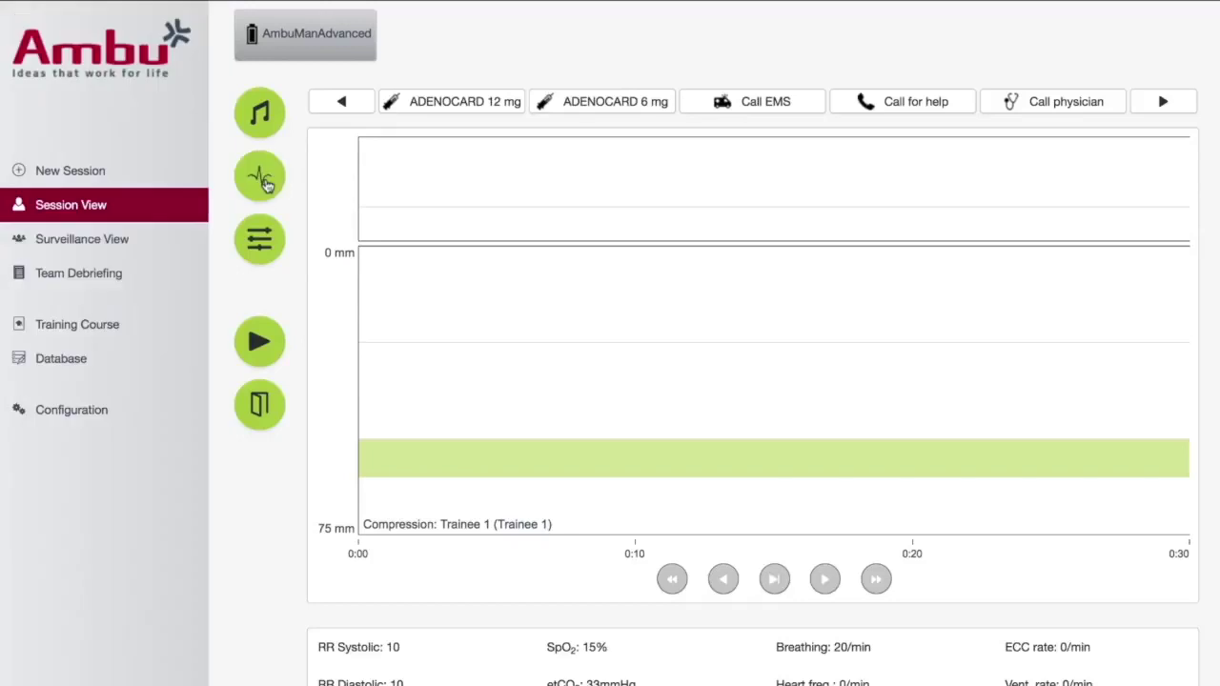
- Examine the adjustable vital parameters, including blood pressure, SpO2, etCO2 and breathing rate
click(268, 244)
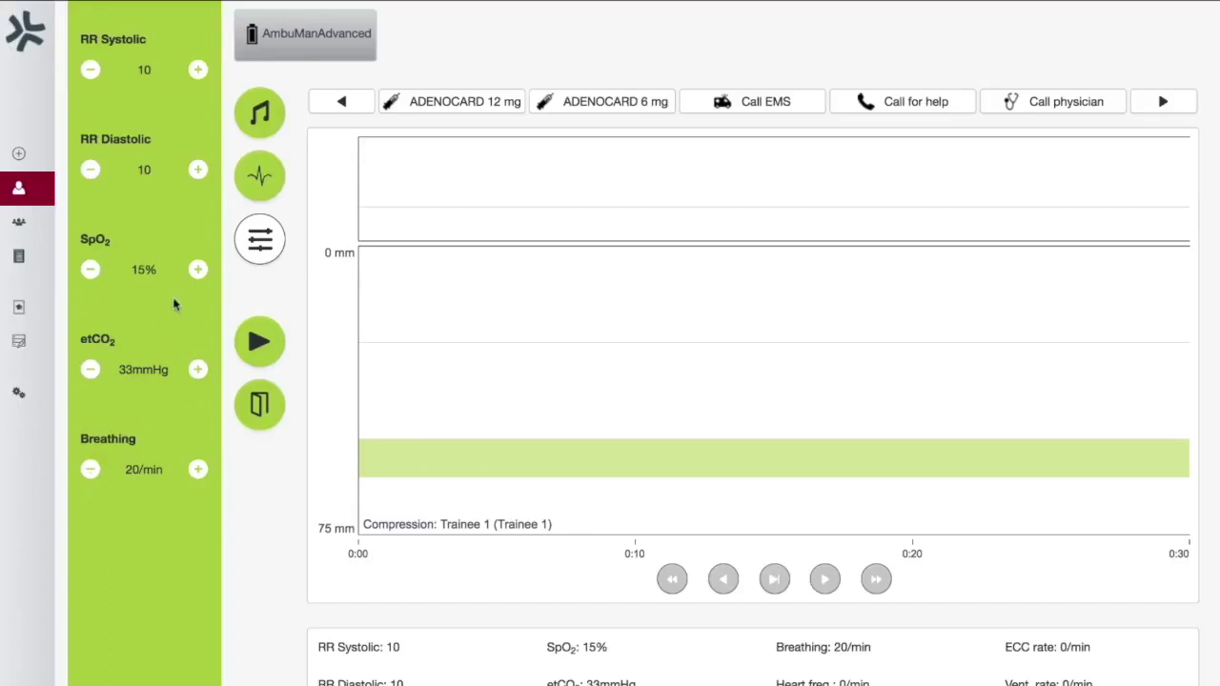
click(246, 251)
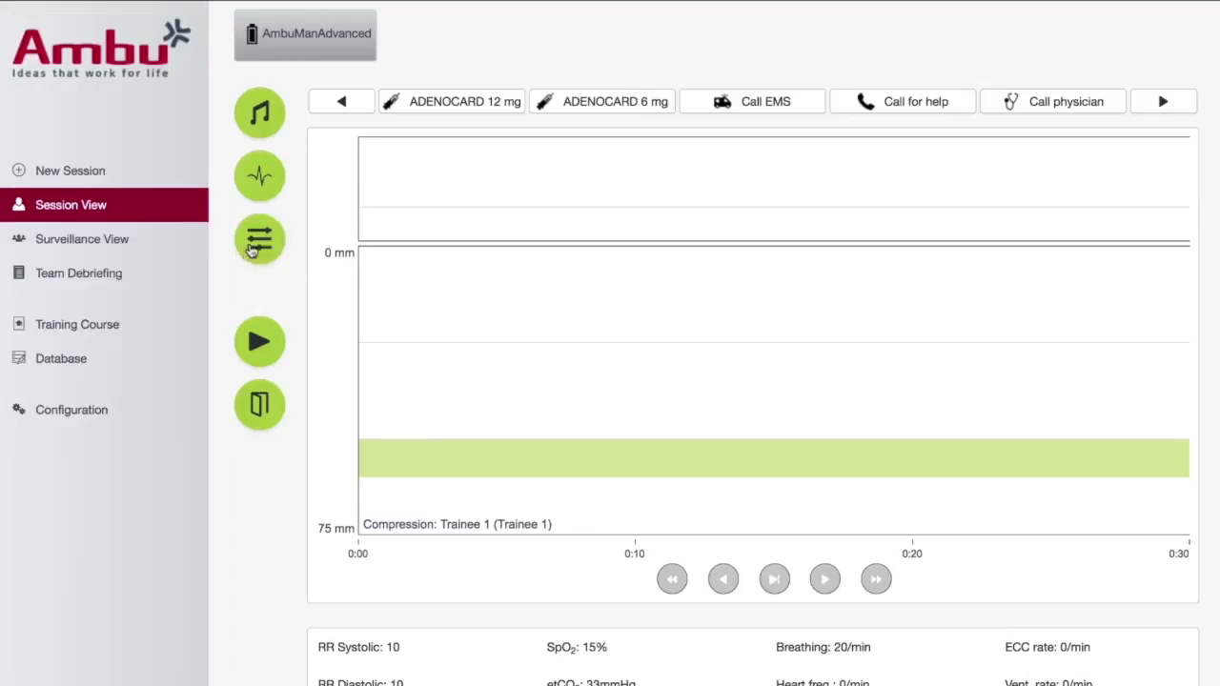